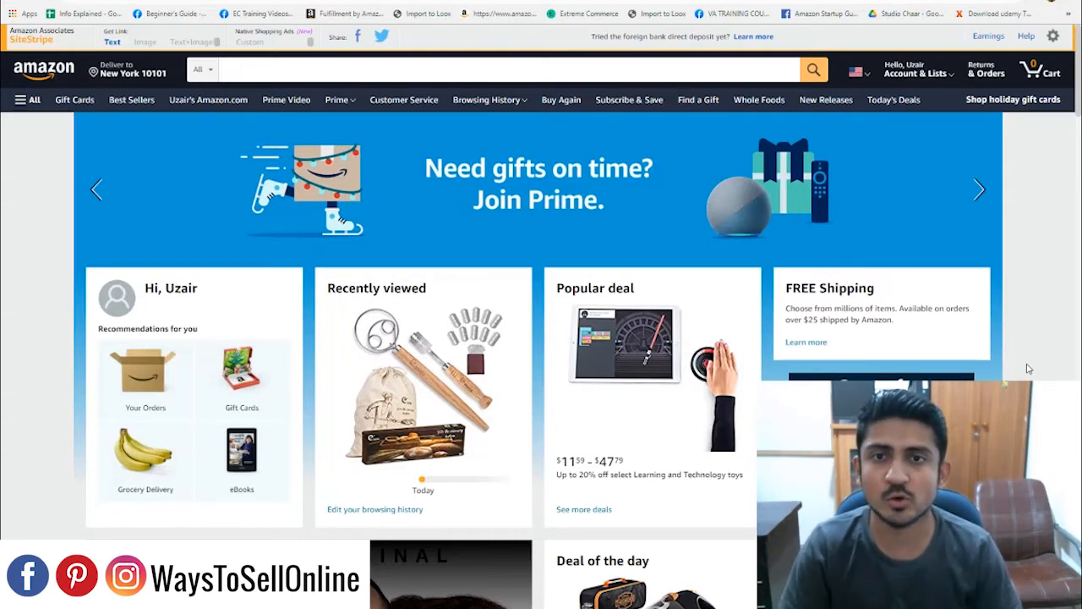
- Search Amazon for "yoga mat" and examine the coupon discount on the first sponsored listing
click(543, 74)
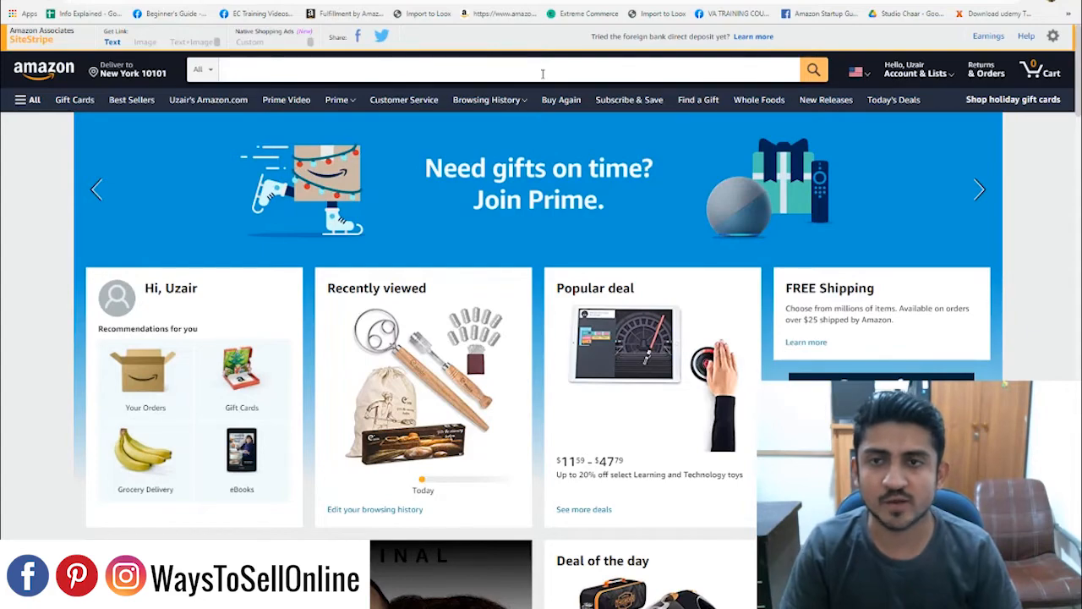
text(yoga mat)
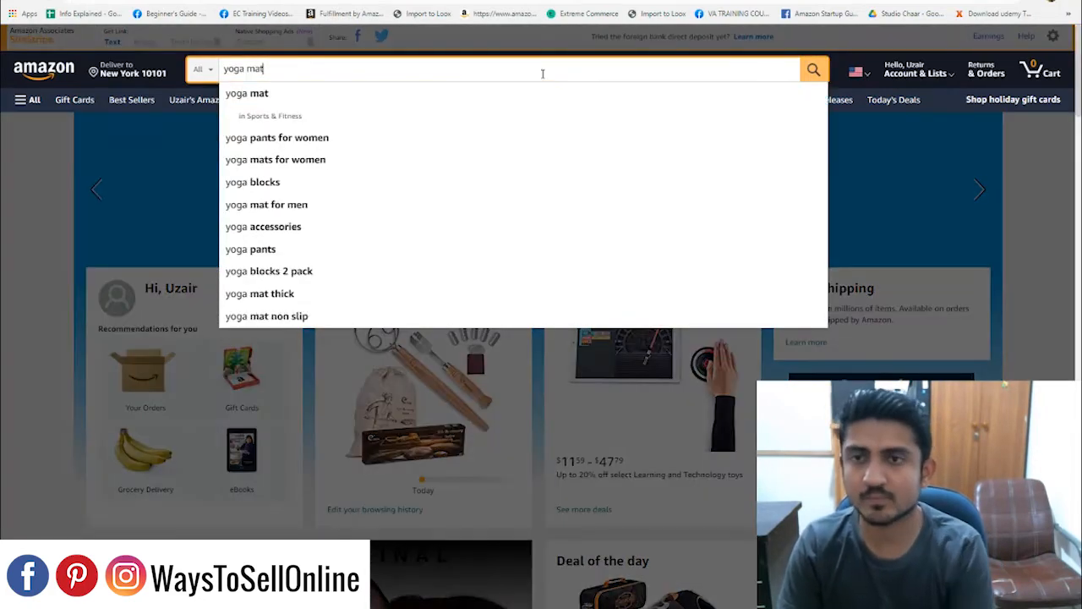
key(Return)
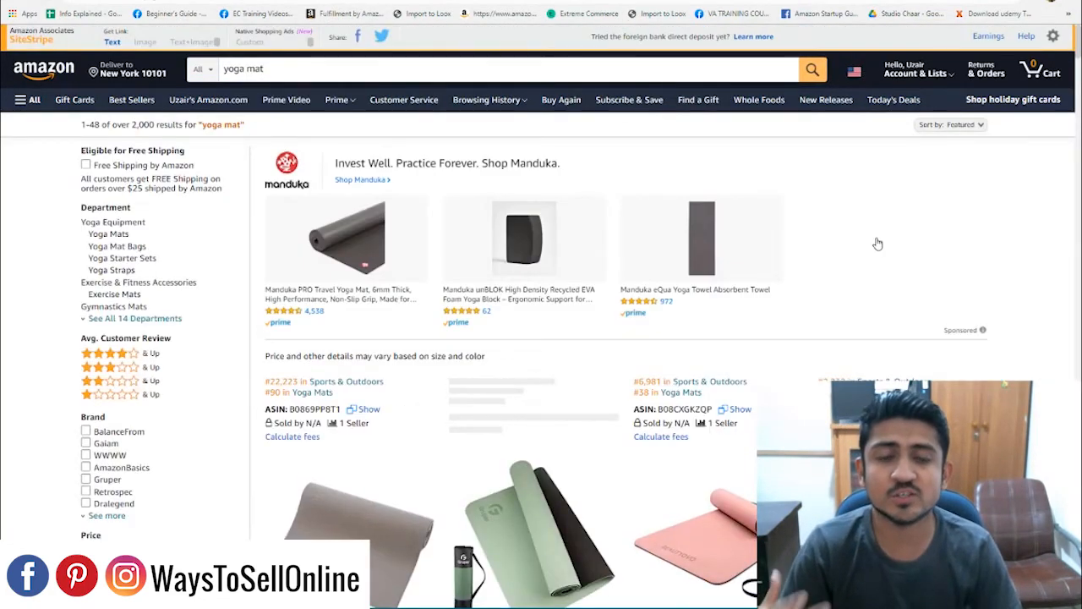
scroll(878, 243, down, 5)
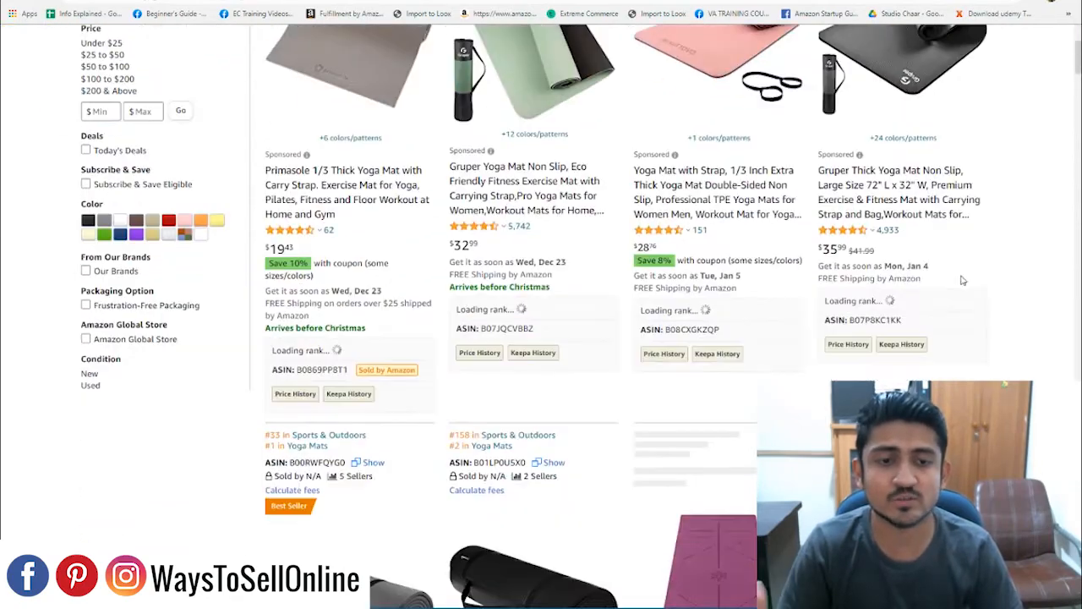
scroll(962, 280, down, 6)
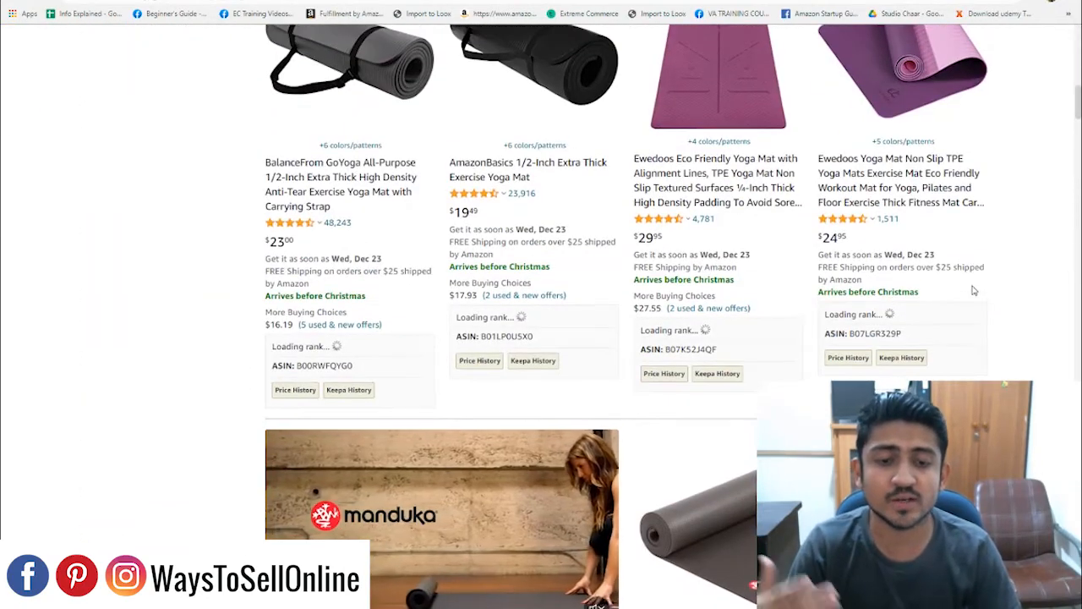
scroll(976, 290, up, 5)
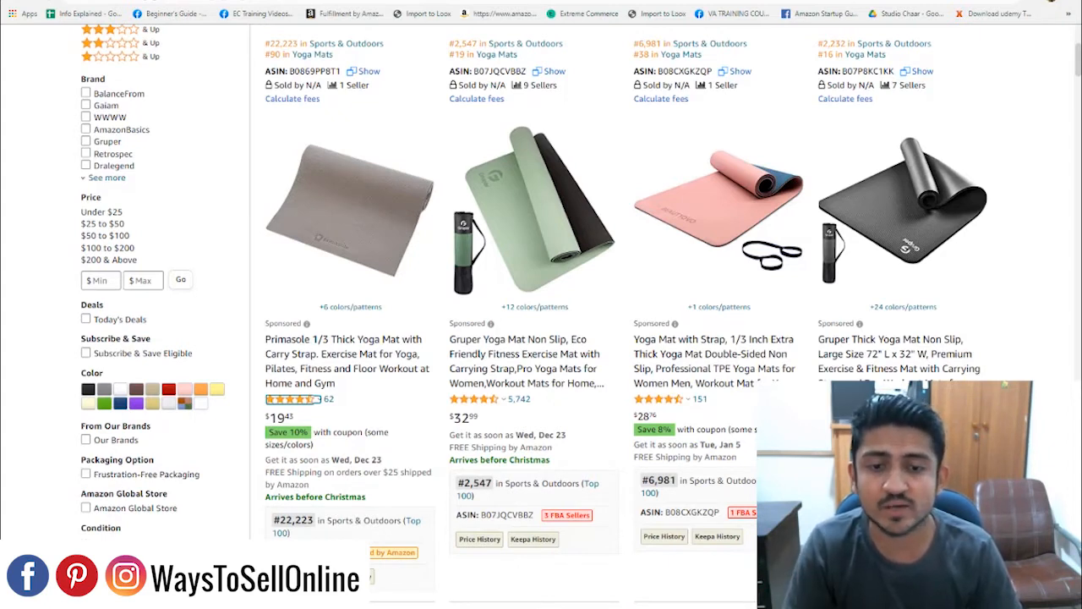
drag(268, 433, 312, 437)
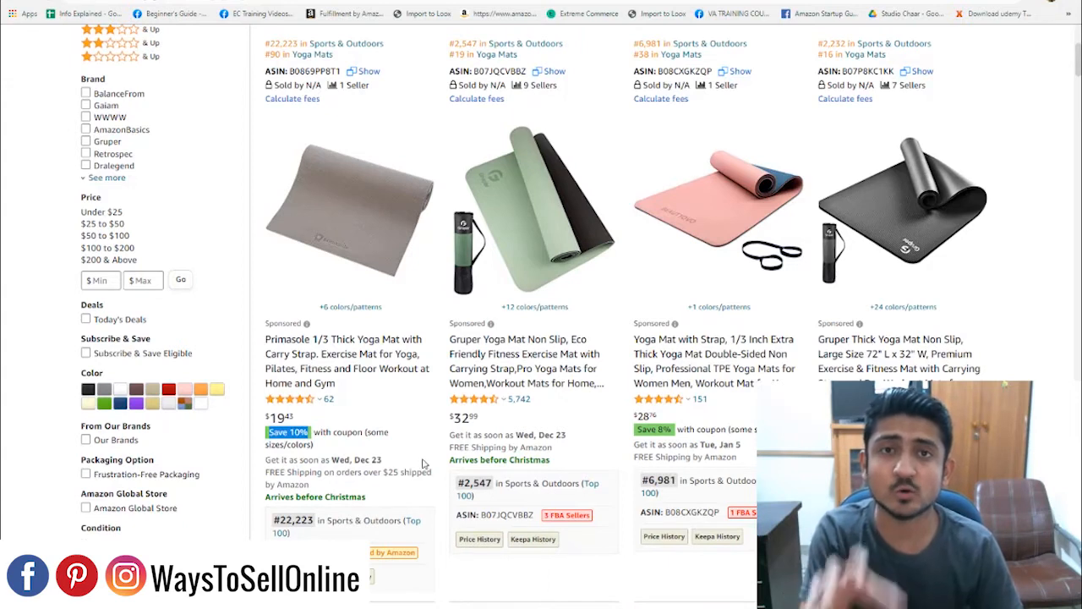
click(491, 573)
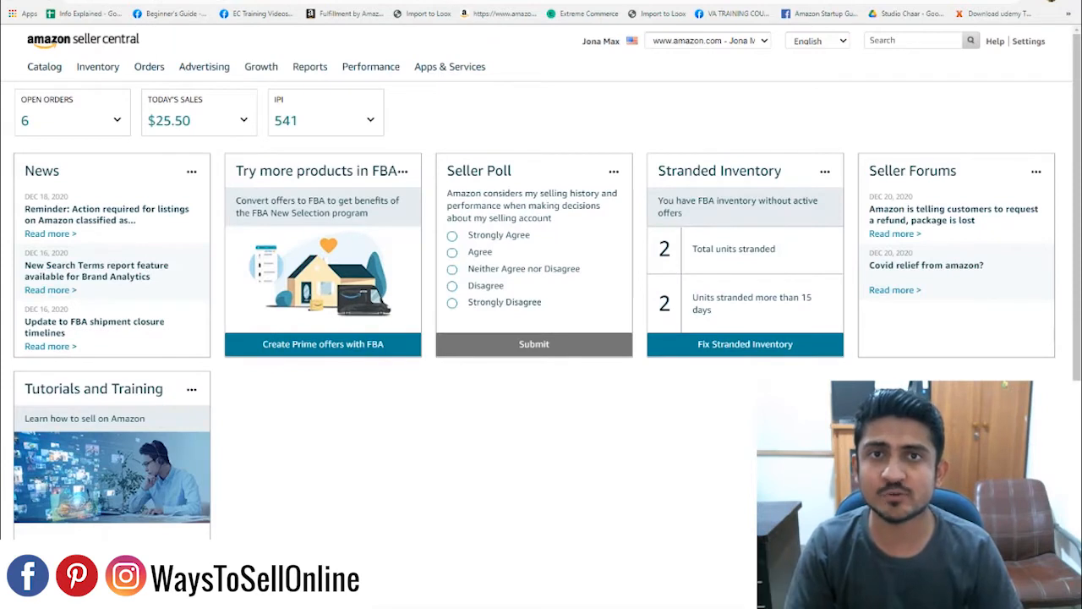
- Start creating a new coupon from the Coupons page in Amazon Seller Central
mouse_move(208, 67)
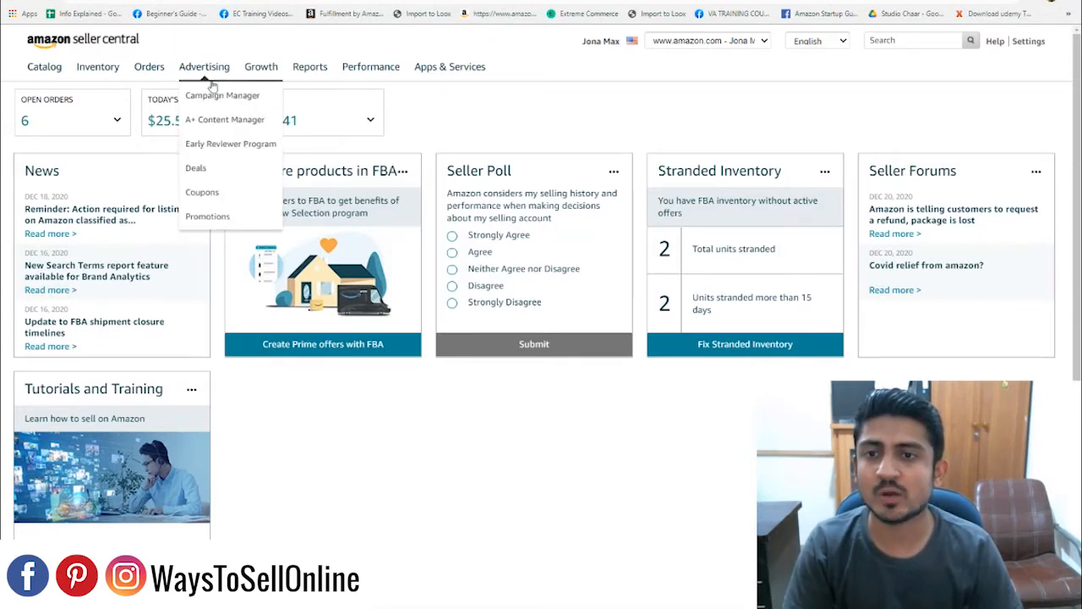
click(203, 193)
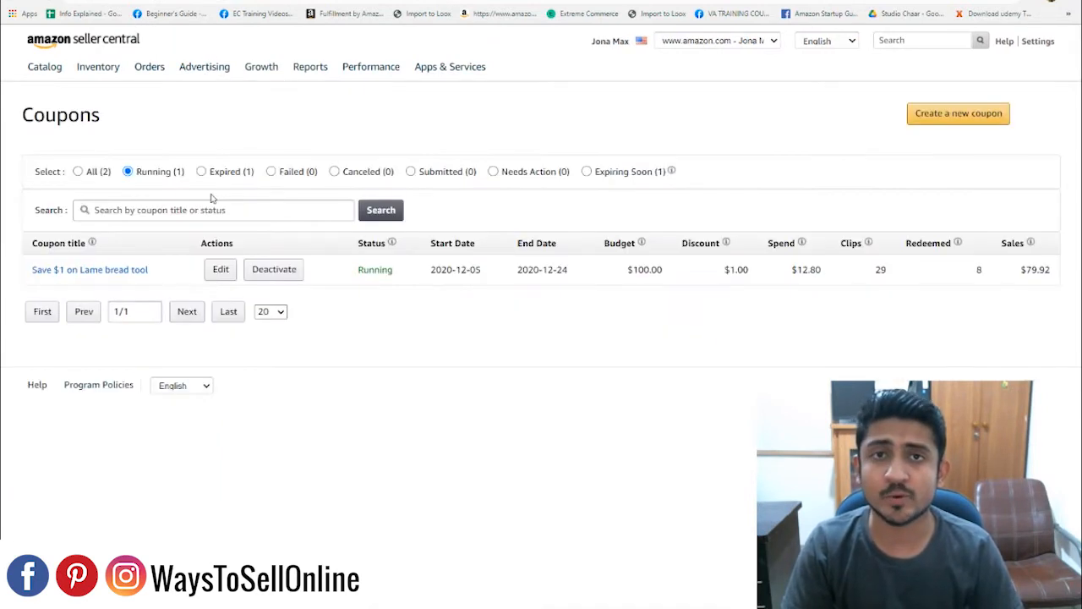
click(959, 113)
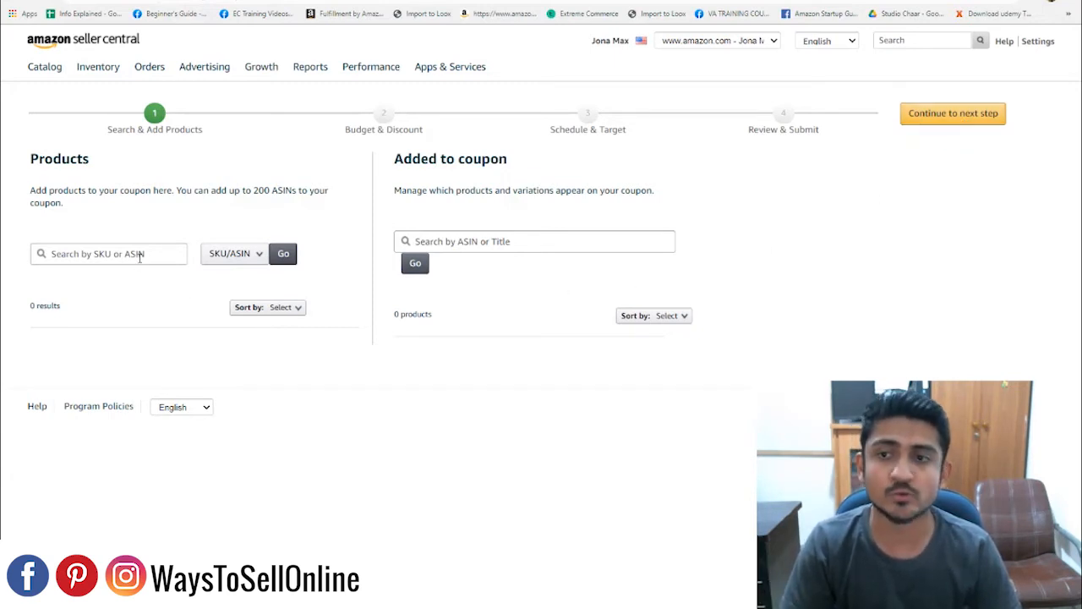
- Find the Jonamax lame bread tool with a keyword search for "bread lame", add it to the coupon and continue to Budget & Discount
click(244, 260)
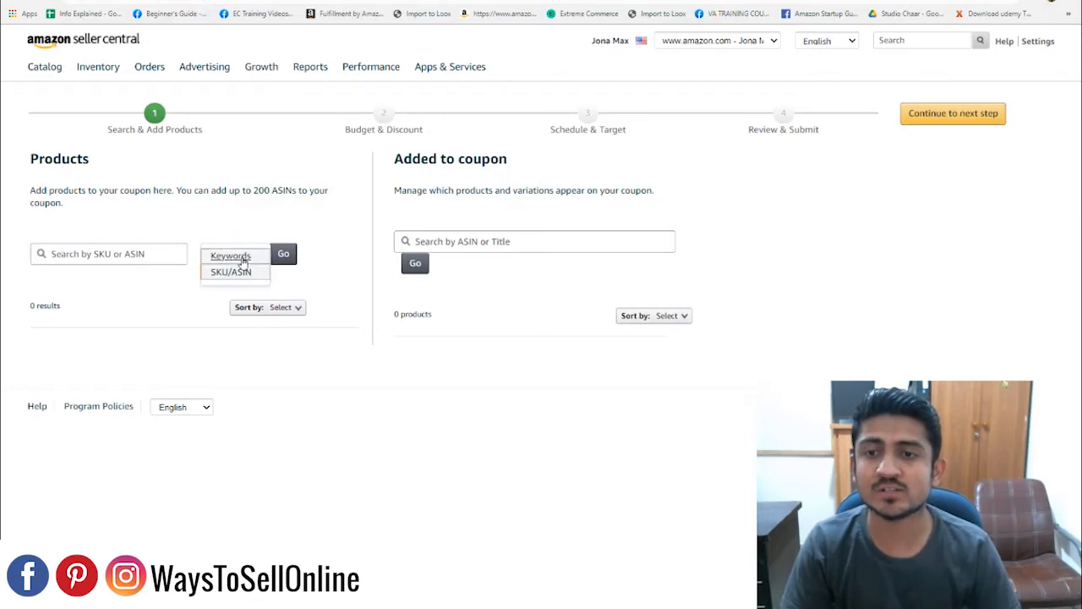
click(231, 256)
click(116, 253)
text(bread lame)
click(284, 255)
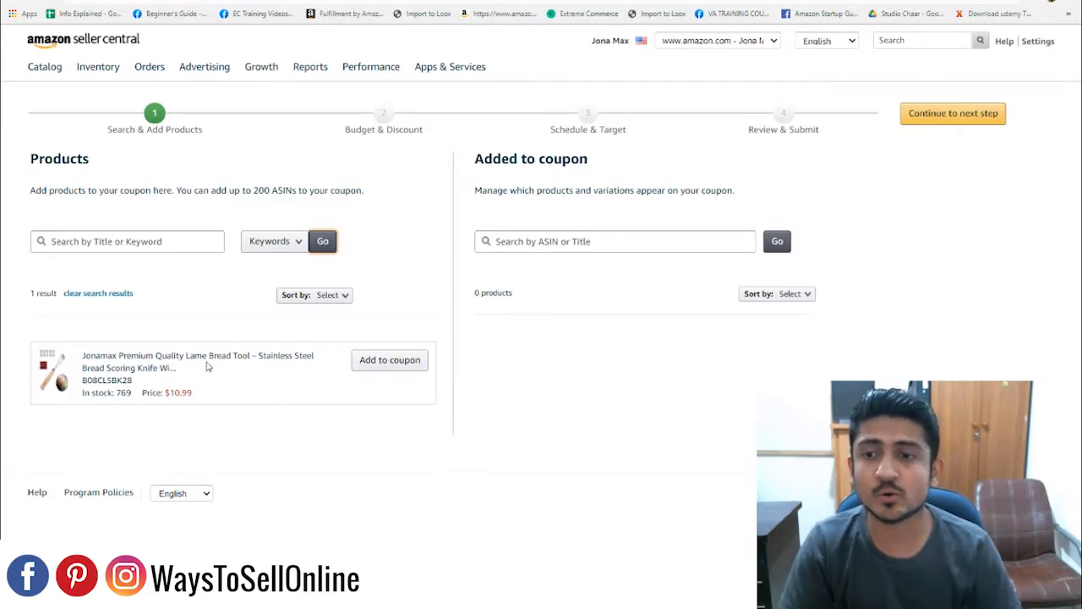
click(390, 361)
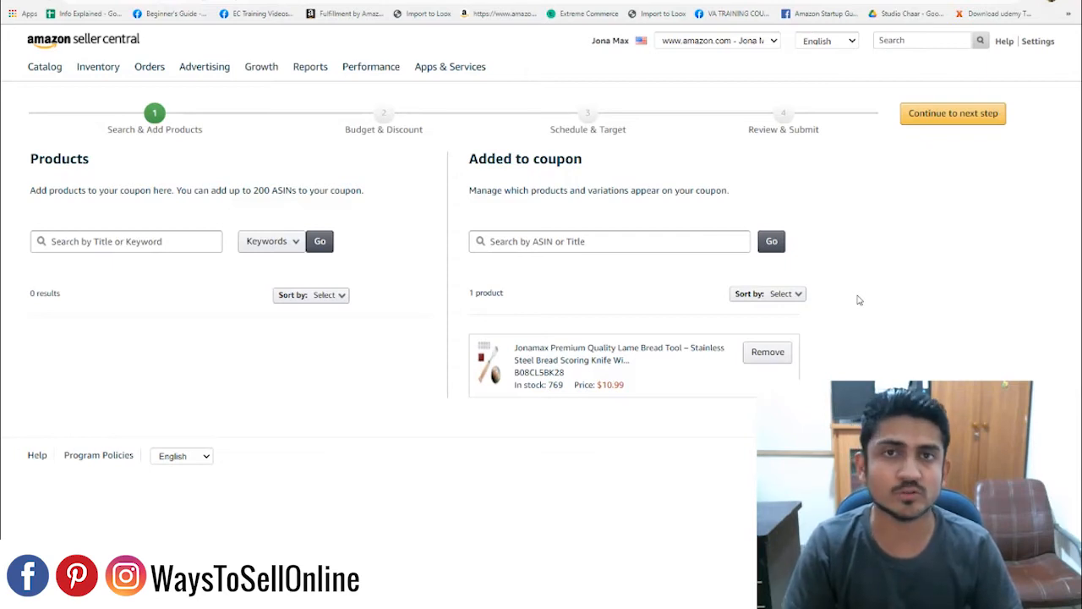
click(962, 123)
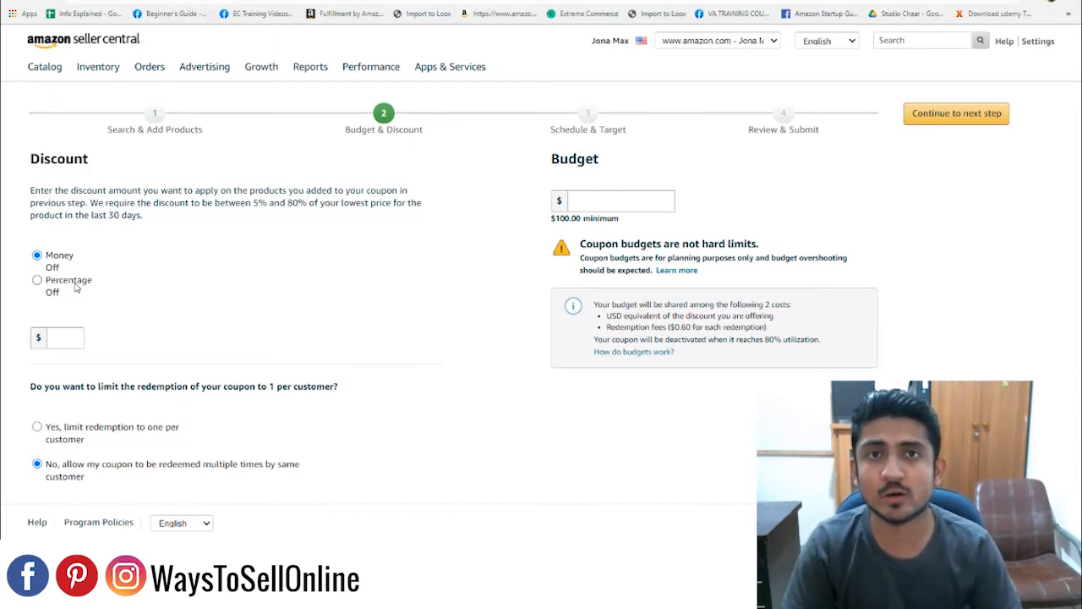
- Set the coupon discount to 10 percent off and limit redemption to one per customer
click(37, 281)
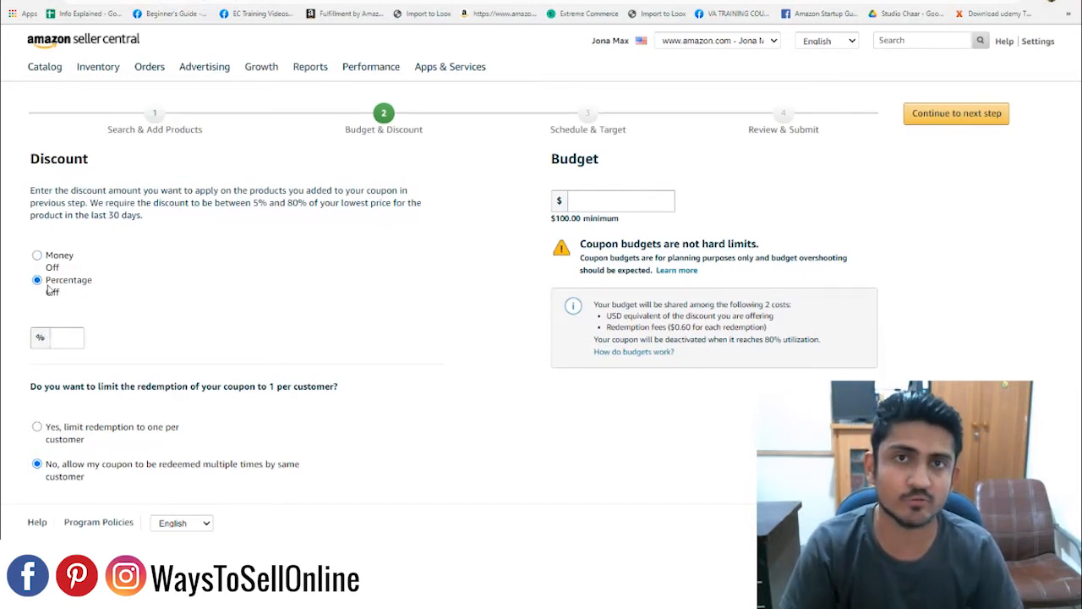
click(74, 340)
text(10)
click(407, 328)
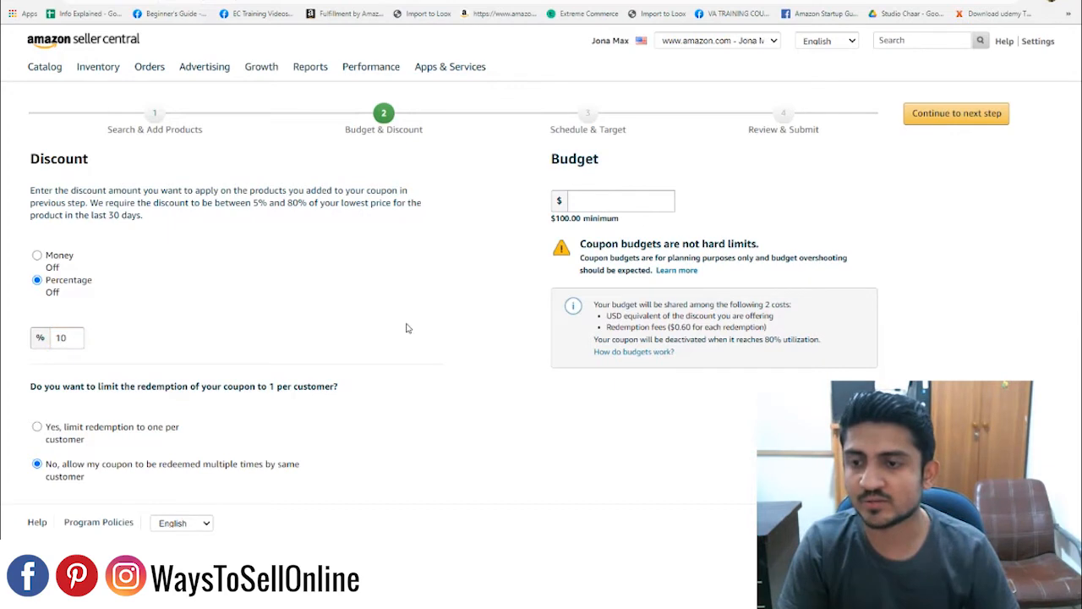
click(37, 428)
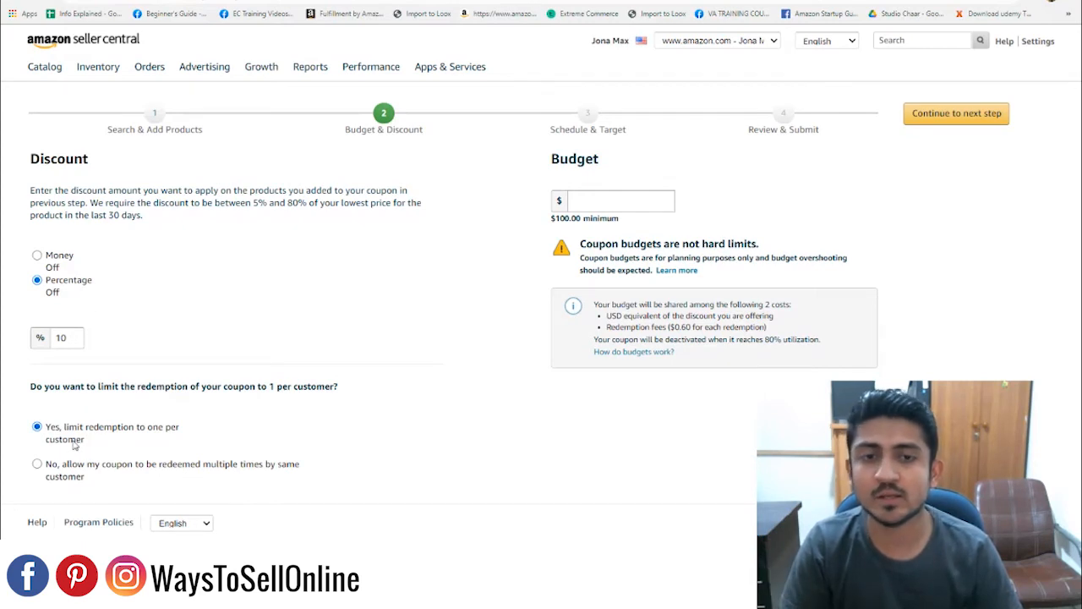
- Set the coupon budget to $100 and continue to Schedule & Target
click(619, 199)
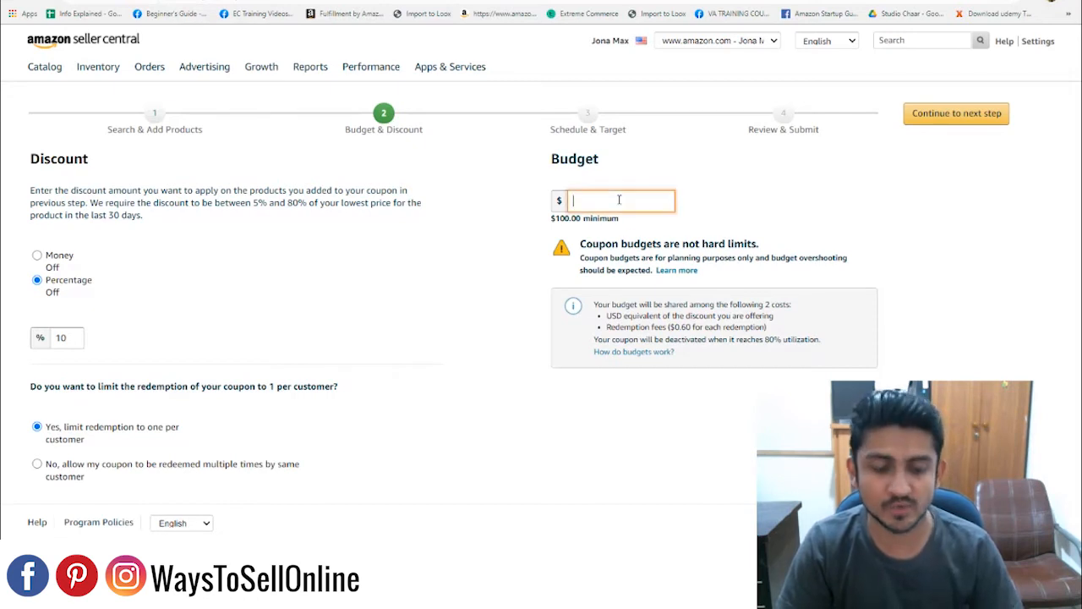
text(100)
click(949, 266)
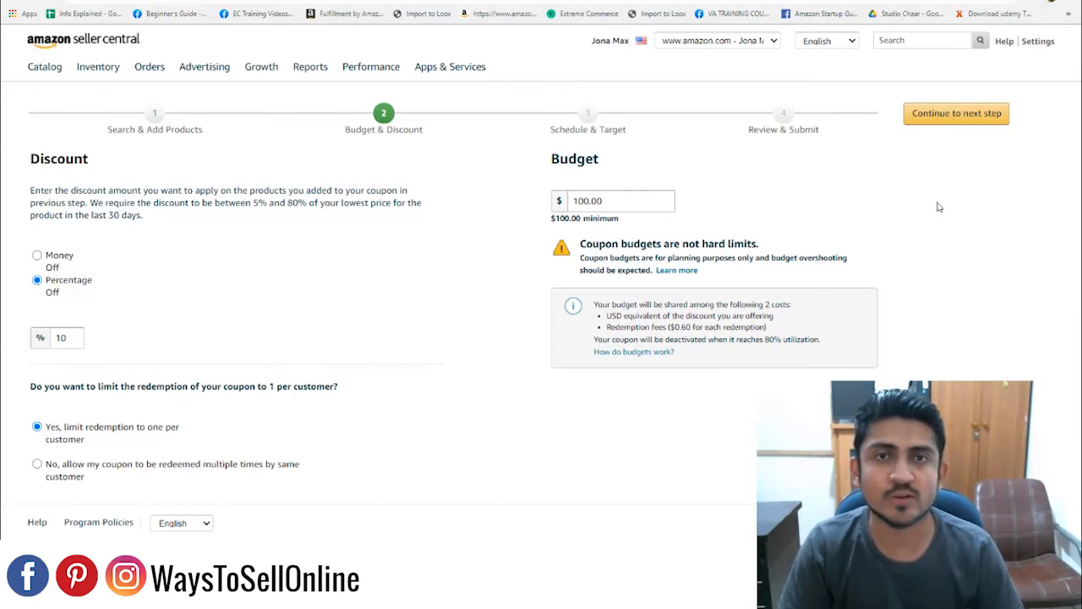
click(989, 113)
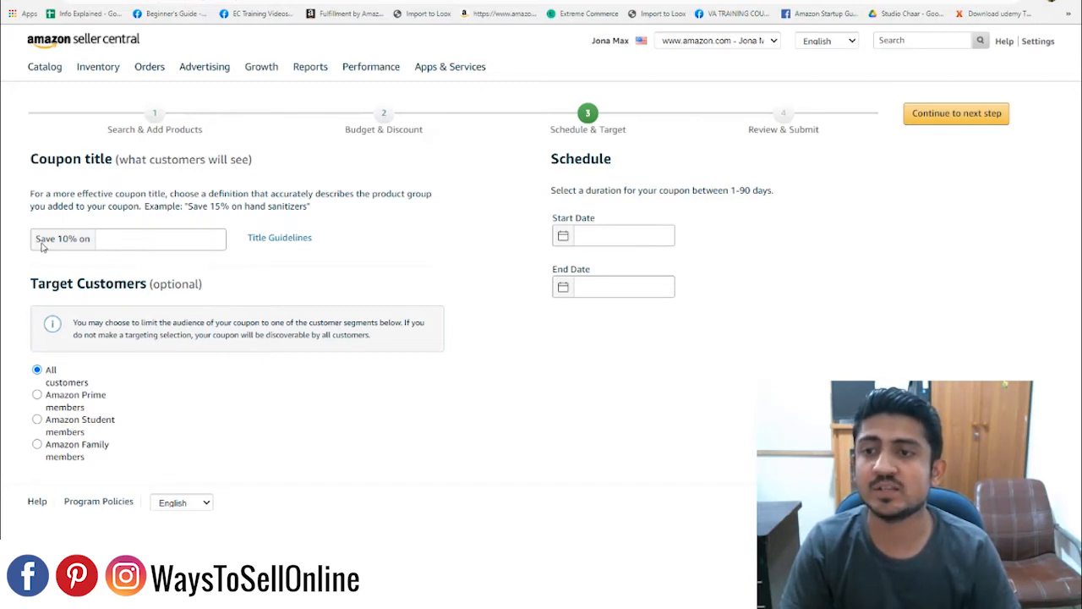
- Complete the coupon title with "bread blade" and target Amazon Prime members
click(126, 240)
text(bread blade)
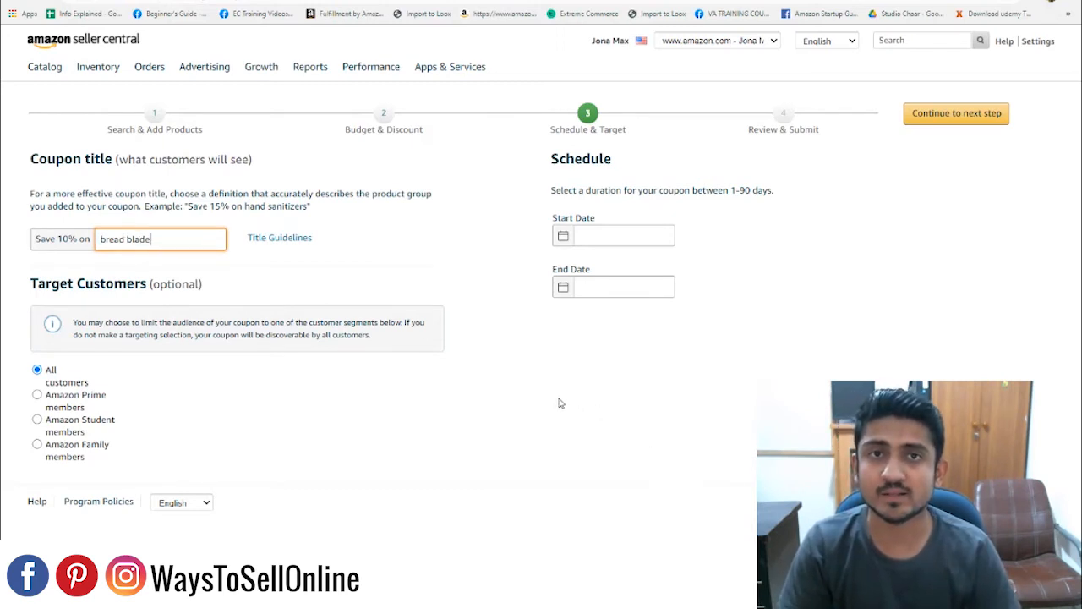
click(37, 394)
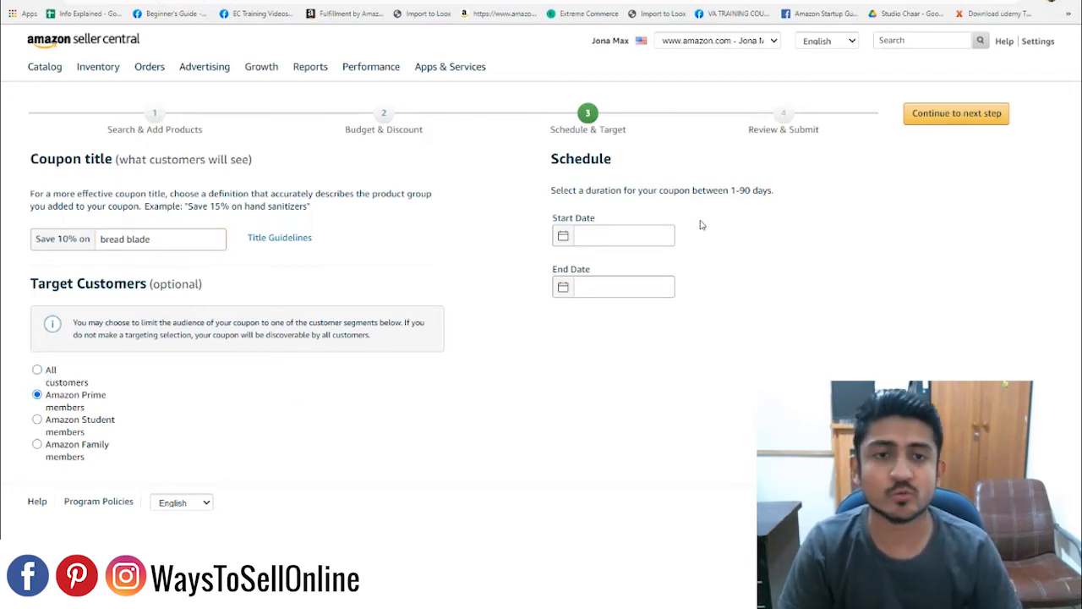
- Schedule the coupon from 12/20/2020 to 12/31/2020 and continue to Review & Submit
click(636, 237)
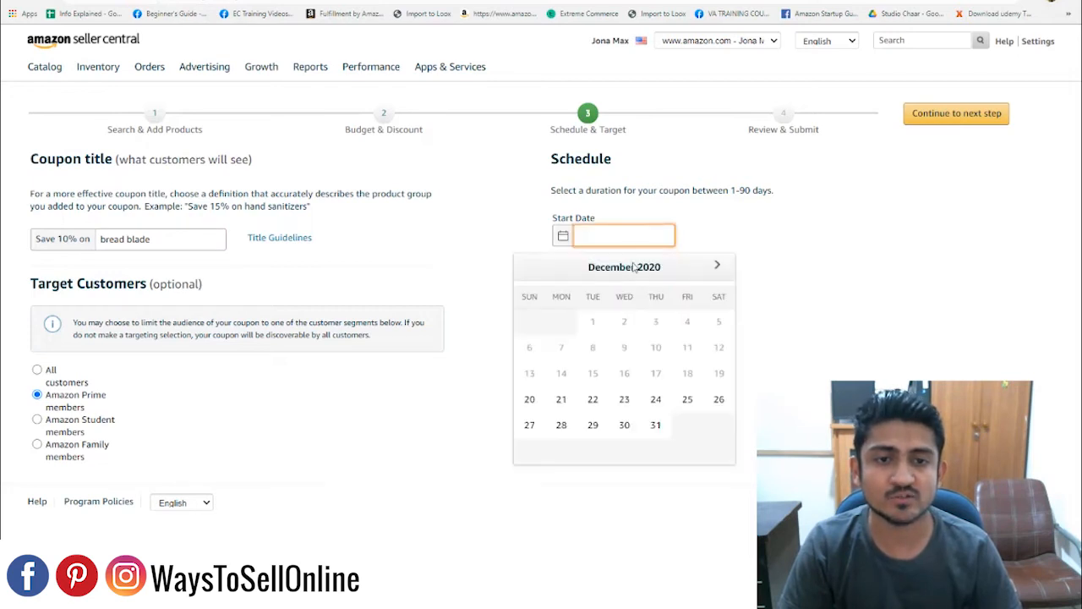
click(526, 399)
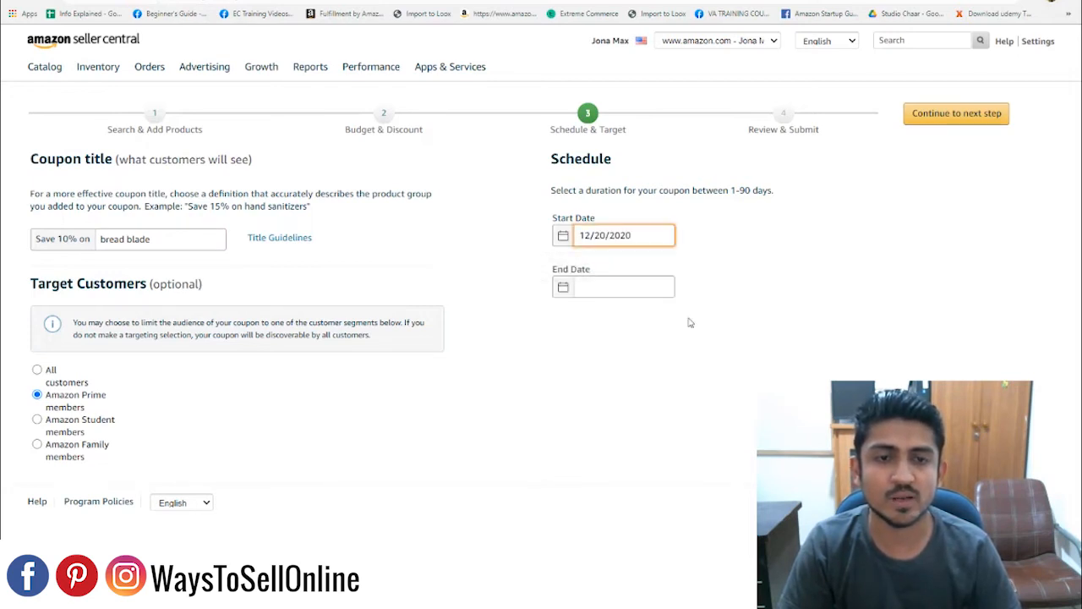
click(631, 289)
click(655, 476)
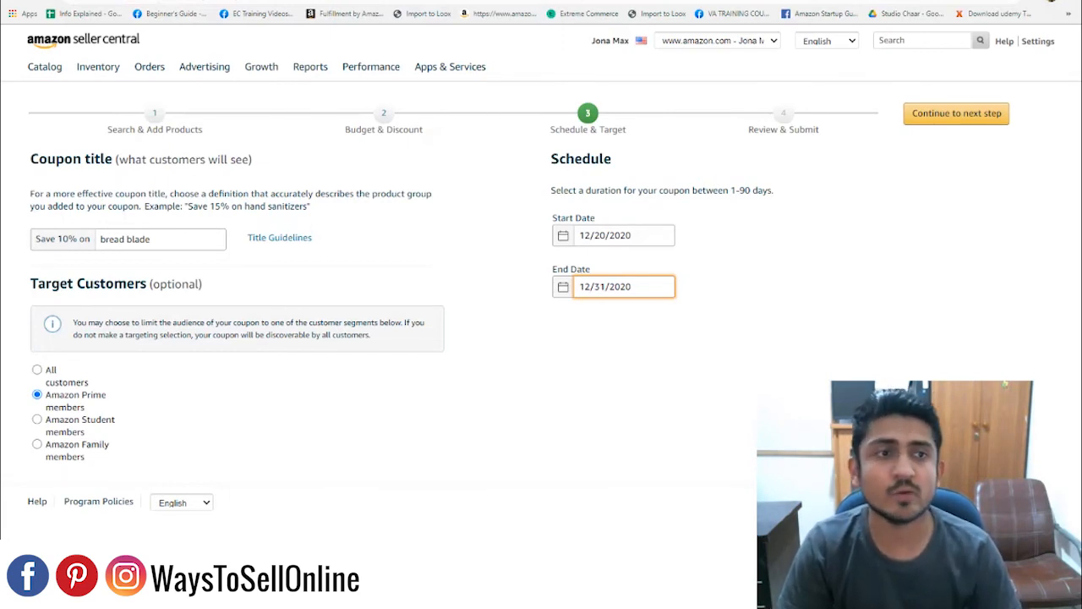
click(951, 115)
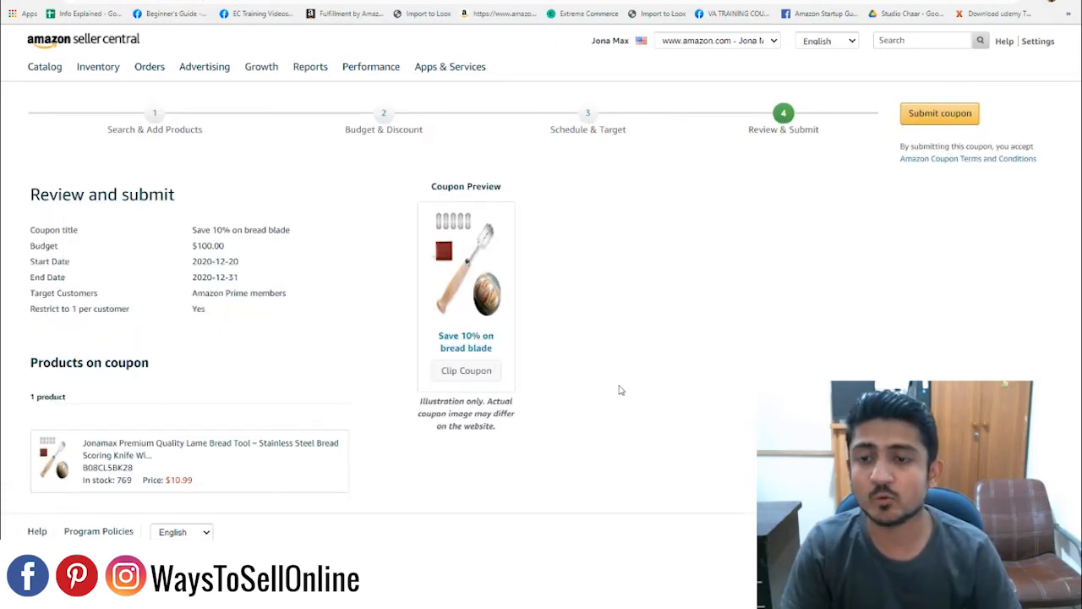
- Review the coupon preview and the summary of its title, budget, dates, target customers and redemption limit
drag(434, 340, 495, 349)
click(175, 306)
drag(175, 305, 27, 190)
click(239, 314)
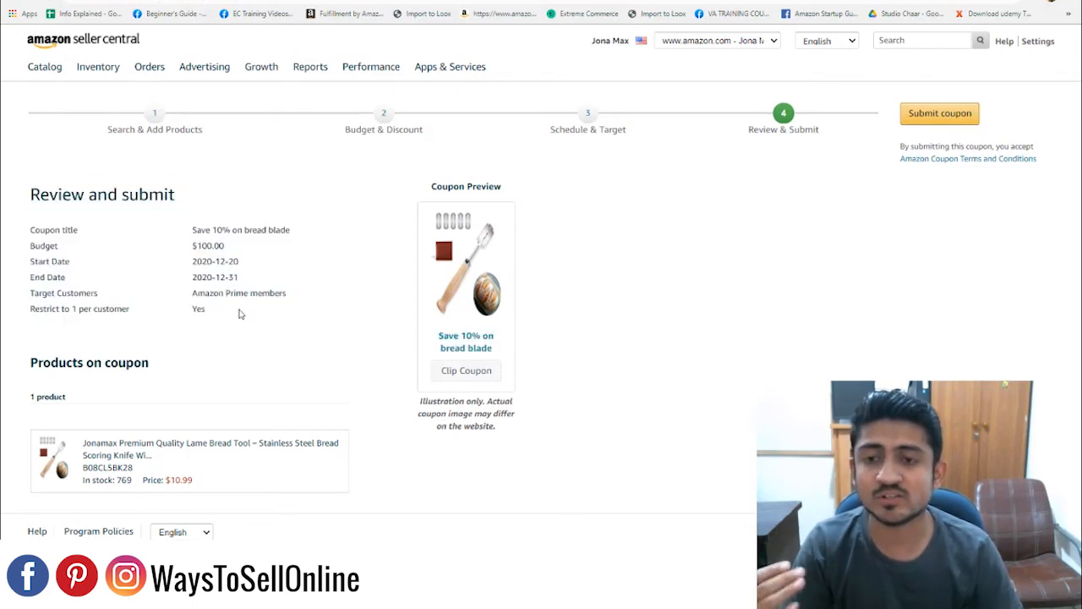